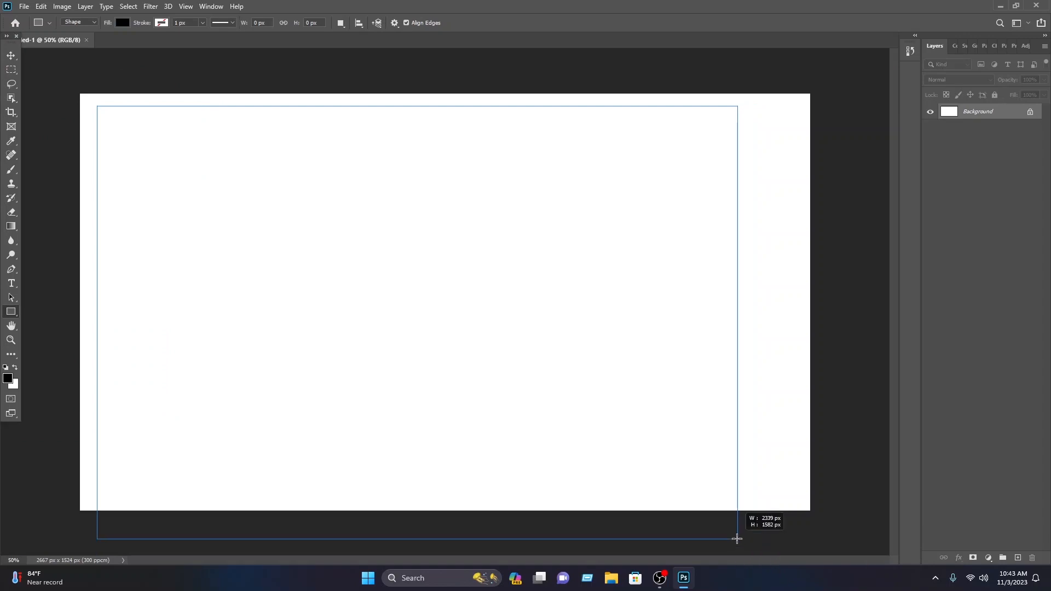
Rotate the black rectangle to about -110.6° and position it to cover the canvas's left part with a slanted edge.
key("v")
left_click_drag(497, 221, 441, 228)
key("ctrl+t")
left_click_drag(697, 101, 470, 49)
left_click_drag(523, 381, 378, 311)
left_click_drag(590, 419, 412, 81)
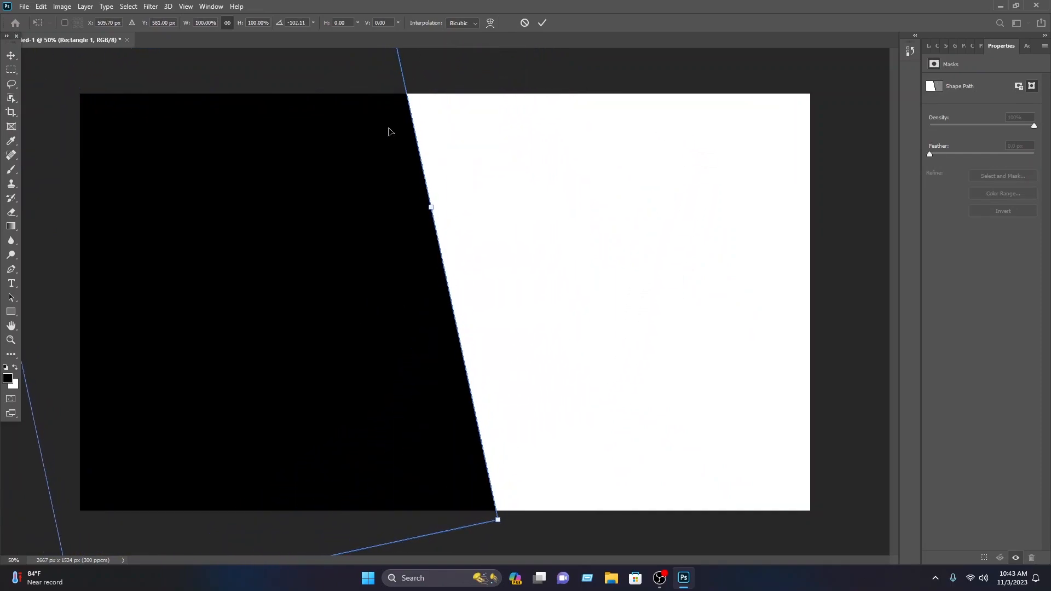
left_click_drag(356, 173, 310, 232)
left_click_drag(468, 280, 481, 238)
left_click_drag(319, 327, 357, 340)
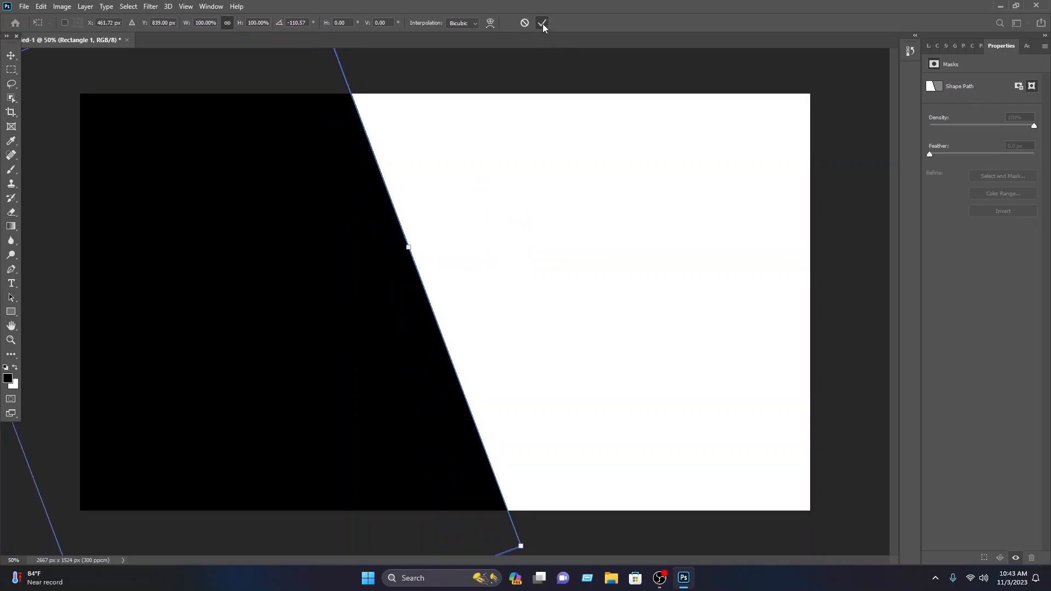
left_click(542, 22)
left_click(594, 249)
Draw a narrow vertical rectangle about 141 × 1842 px across the canvas and shift it slightly left.
left_click(11, 312)
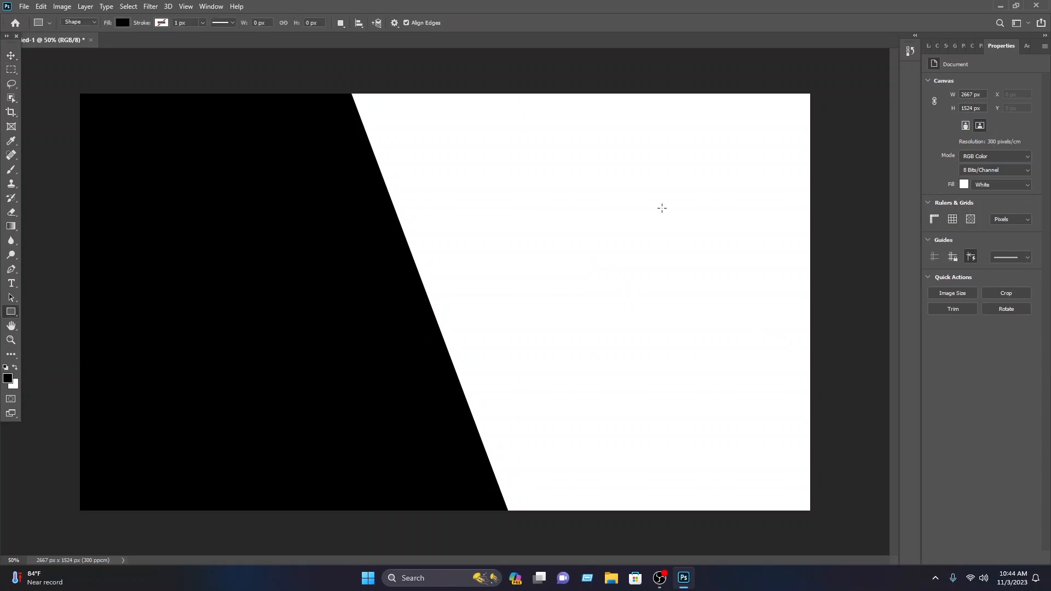
left_click_drag(498, 68, 539, 567)
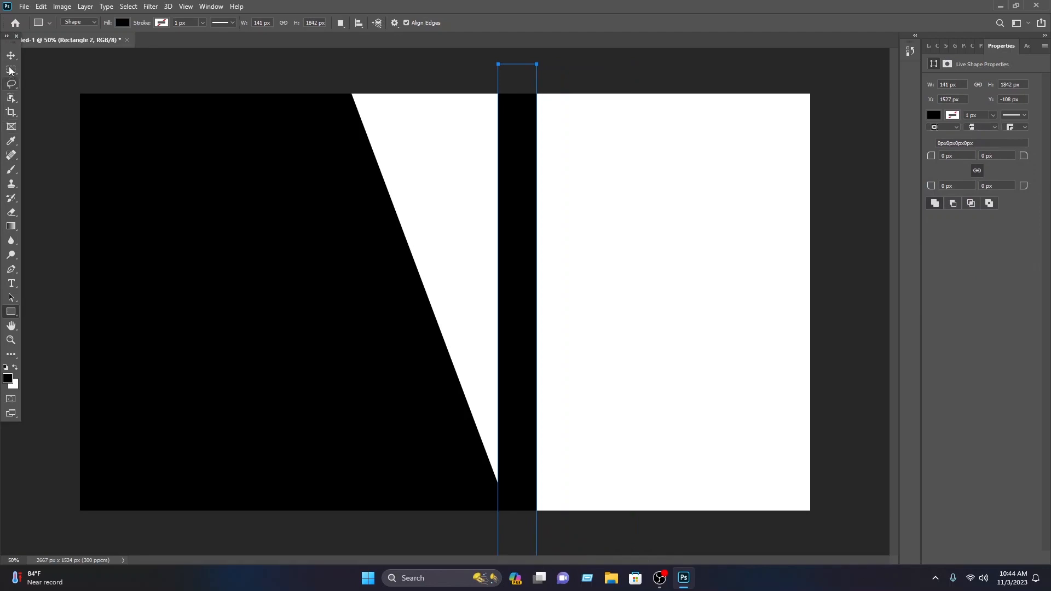
left_click(11, 55)
left_click_drag(523, 166, 504, 172)
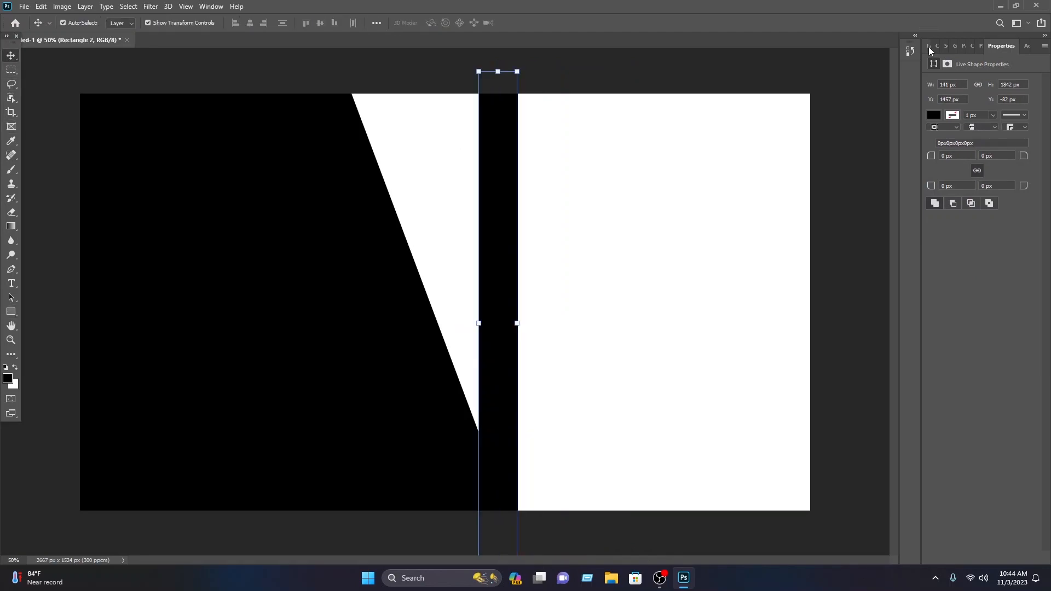
Set the narrow rectangle's fill colour to #a90000.
left_click(929, 47)
double_click(945, 111)
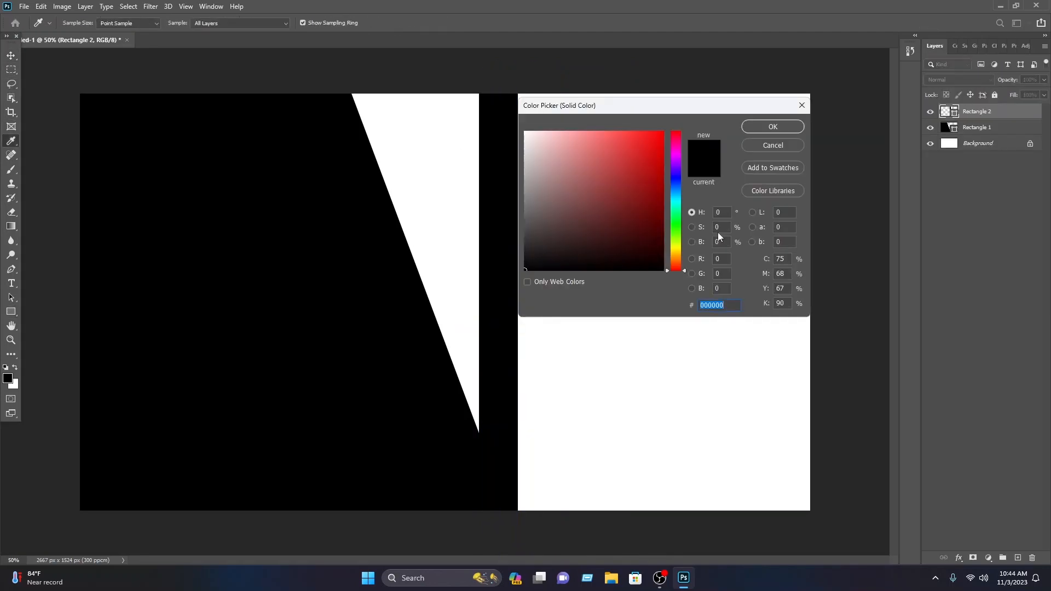
type("a90000")
left_click(773, 127)
Rotate the red stripe to about -18.4°, widen it to about 156%, and place it over the black shape's slanted edge.
left_click_drag(502, 213, 429, 150)
left_click_drag(378, 208, 371, 190)
mouse_move(442, 308)
left_mouse_down()
mouse_move(463, 301)
mouse_move(443, 325)
left_mouse_up()
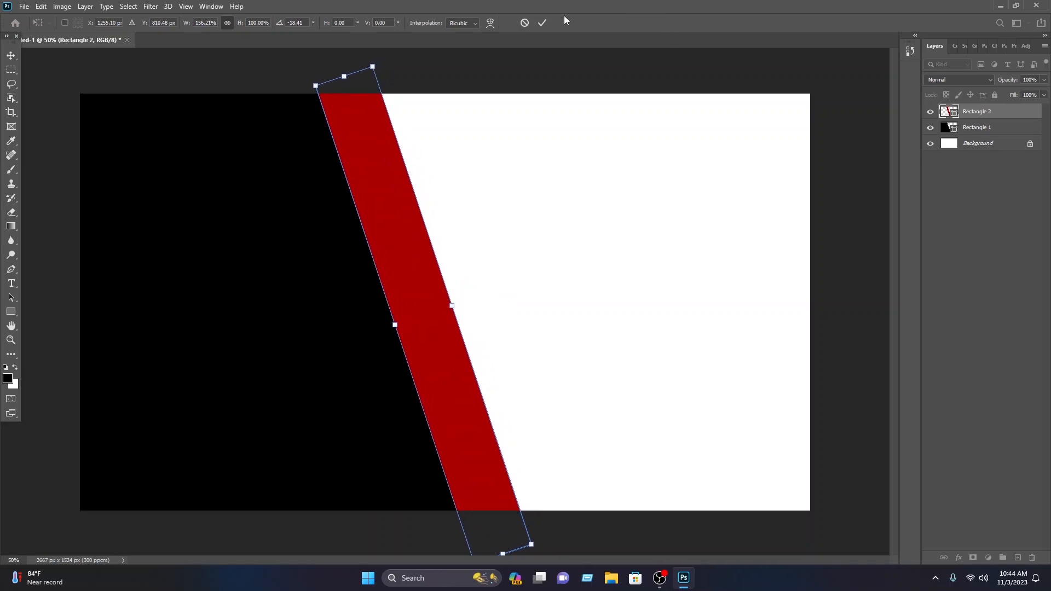
left_click(543, 24)
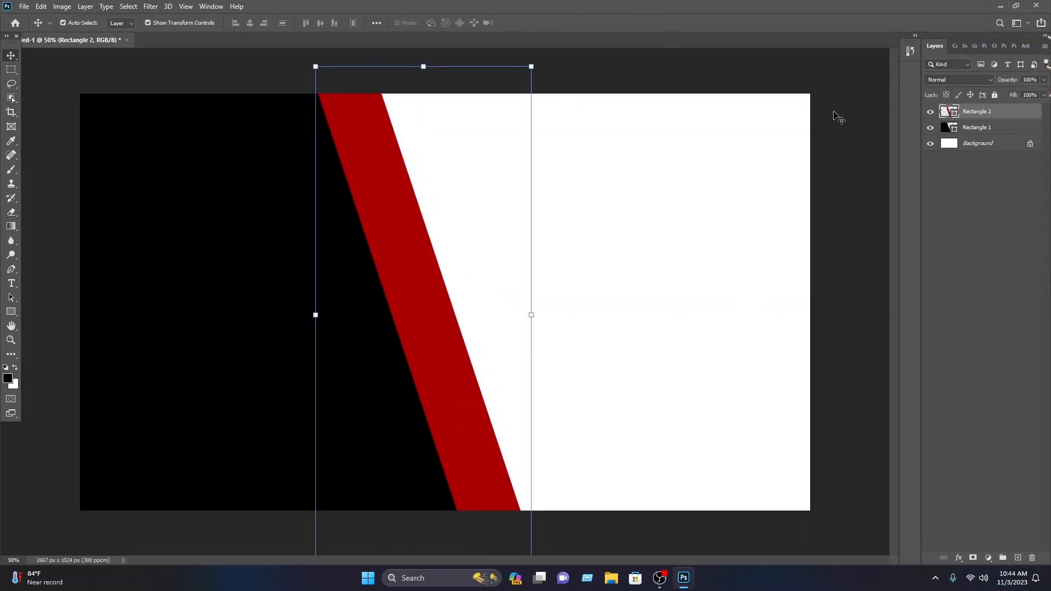
Lower the red stripe's opacity to 52% and rotate it about -2.2° so it runs parallel to the black edge.
left_click(1044, 80)
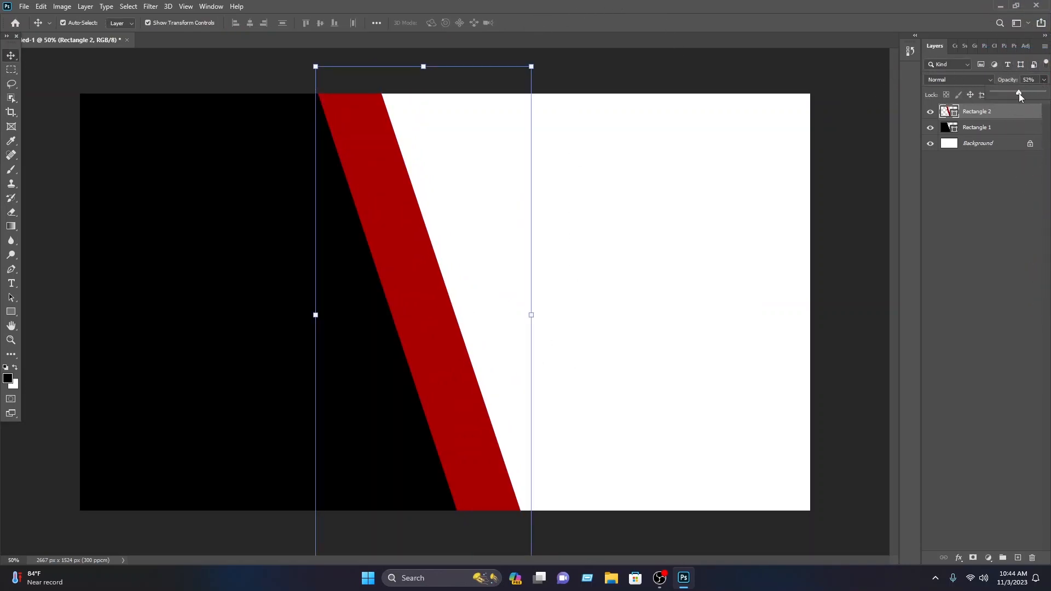
left_click_drag(1019, 97, 1018, 98)
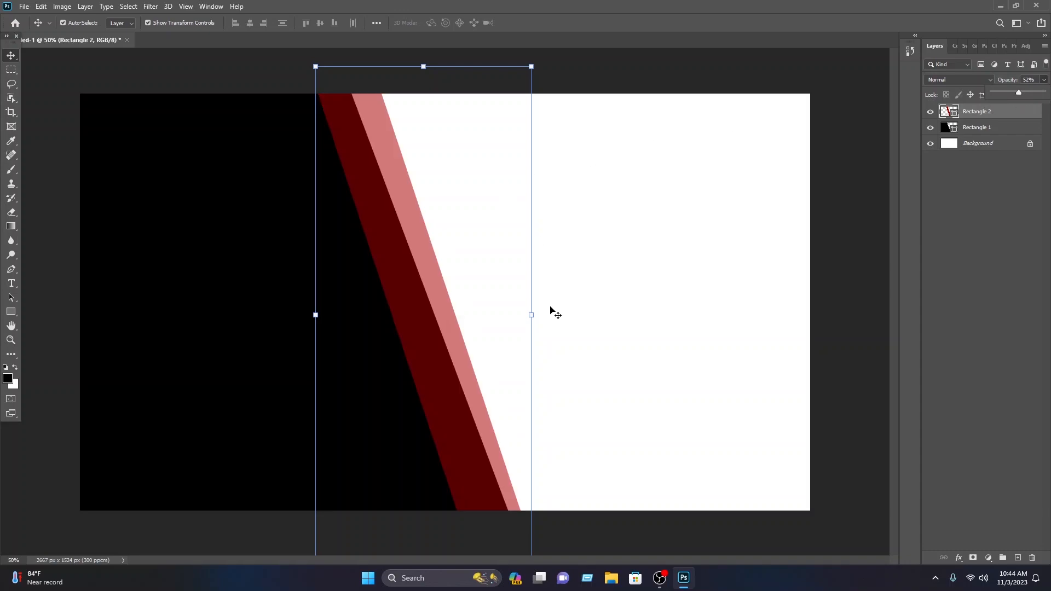
left_click_drag(542, 311, 554, 300)
left_click_drag(428, 310, 433, 309)
left_click_drag(551, 306, 553, 308)
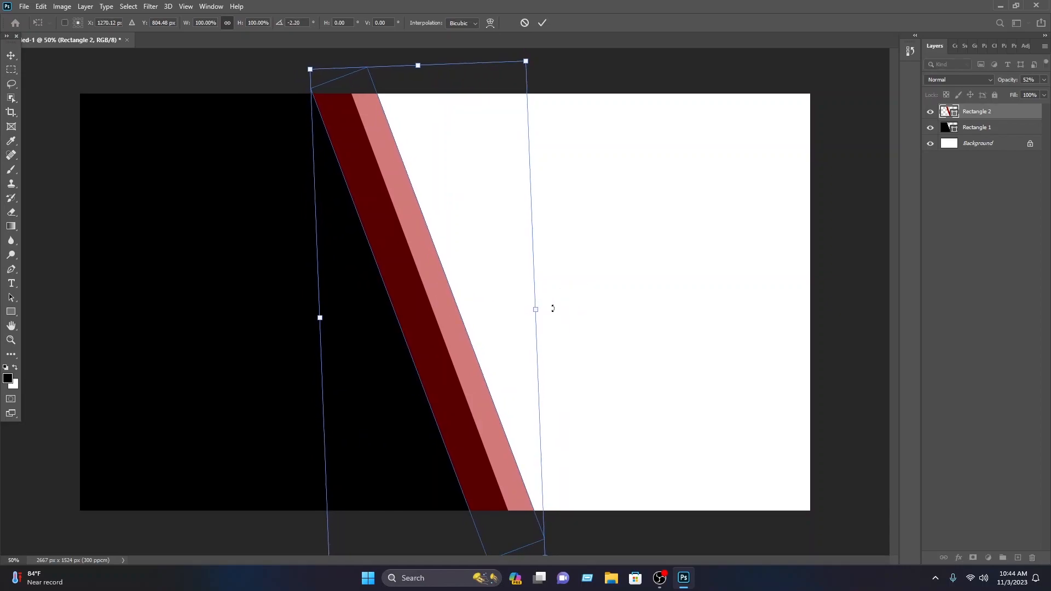
left_click(543, 22)
left_click(612, 181)
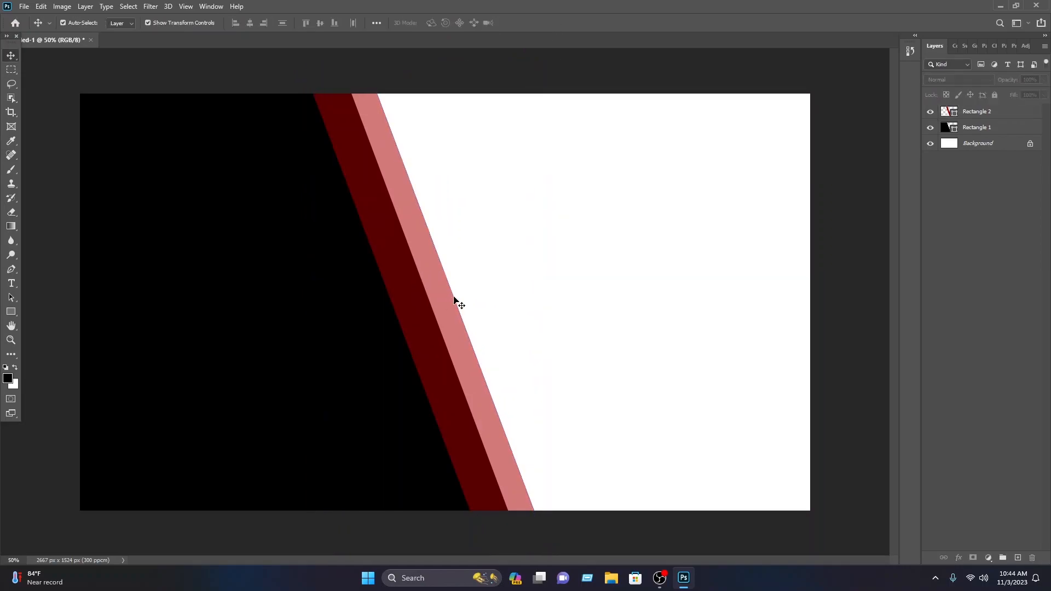
Duplicate the translucent stripe slightly to its right, and move the black shape and both stripes a little left.
left_click(453, 301)
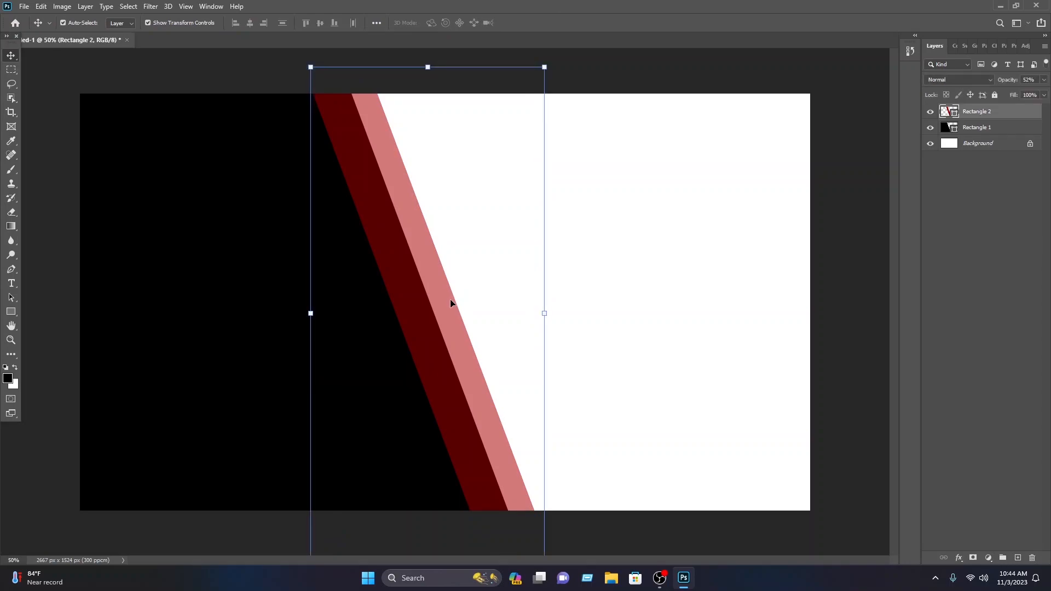
left_click_drag(441, 321, 481, 323)
left_click(707, 302)
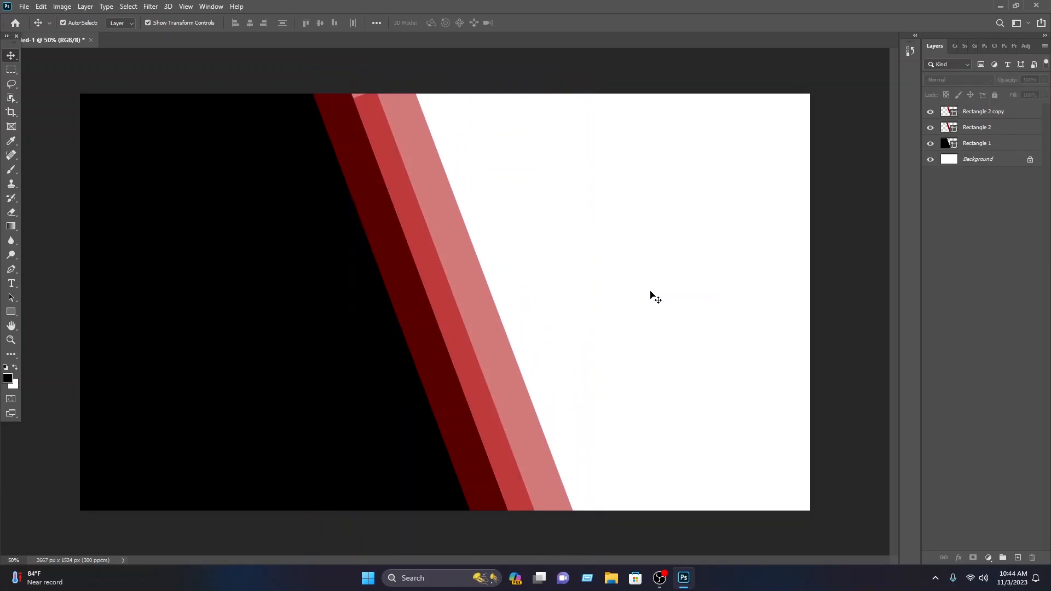
left_click_drag(624, 296, 265, 294)
left_click_drag(481, 294, 445, 289)
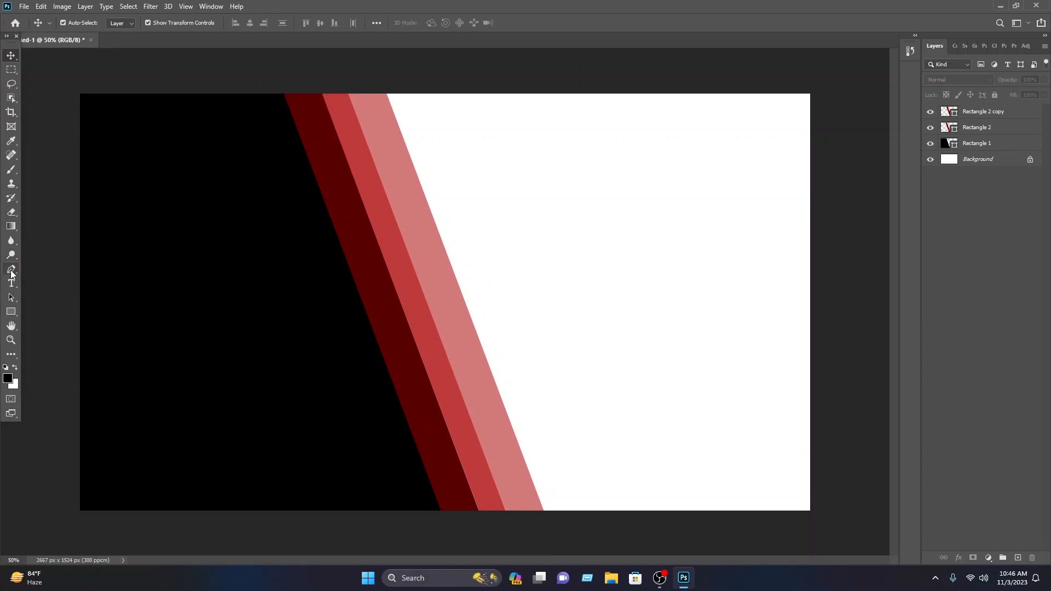
Draw a closed S-curved black shape about 714 × 1057 px with the Pen tool over the canvas's lower-right corner.
left_click(11, 272)
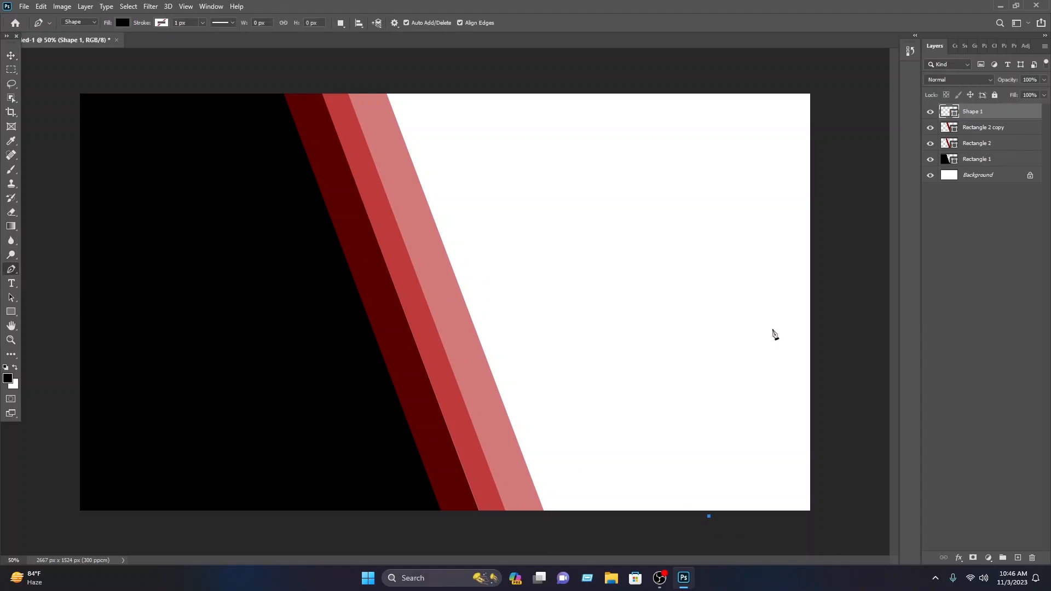
left_click_drag(760, 407, 868, 389)
left_click_drag(826, 314, 800, 244)
left_click(820, 276)
left_click_drag(855, 528, 645, 556)
scroll(792, 535, "down", 3)
left_click(700, 443)
left_click(609, 465)
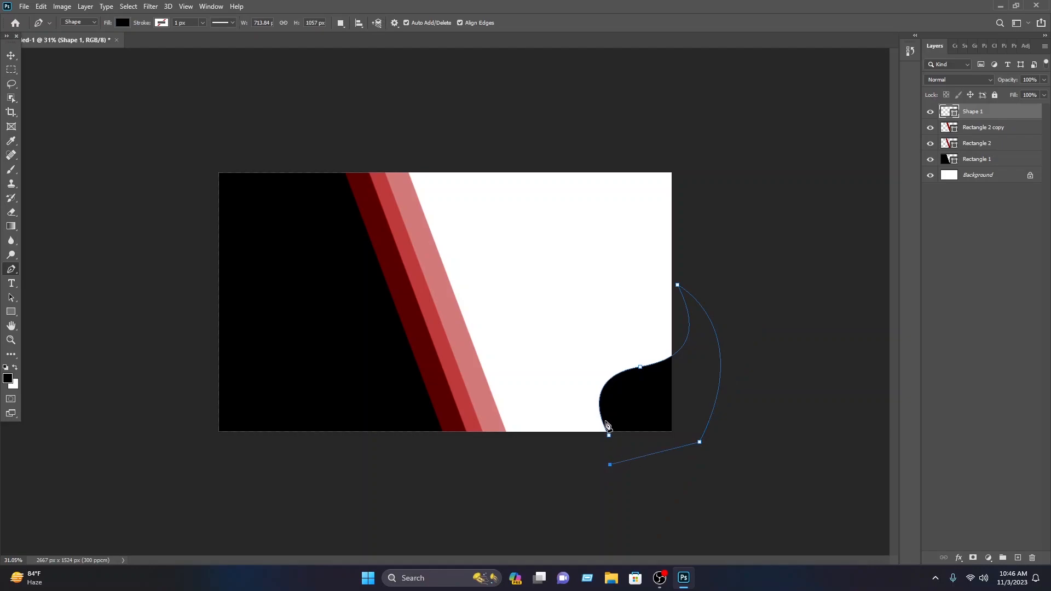
left_click(609, 437)
Scale down the curved black shape and position it in the canvas's lower-right corner.
key("v")
left_click_drag(649, 394, 624, 394)
scroll(659, 408, "up", 5)
scroll(669, 405, "down", 1)
left_click_drag(632, 277, 679, 318)
left_click_drag(732, 436, 723, 428)
left_click(542, 23)
Duplicate the curved shape slightly down and to the right, and fill the copy with the light stripe's pink, #d27a7a.
left_click_drag(748, 463, 768, 472, "alt")
key("ctrl+z")
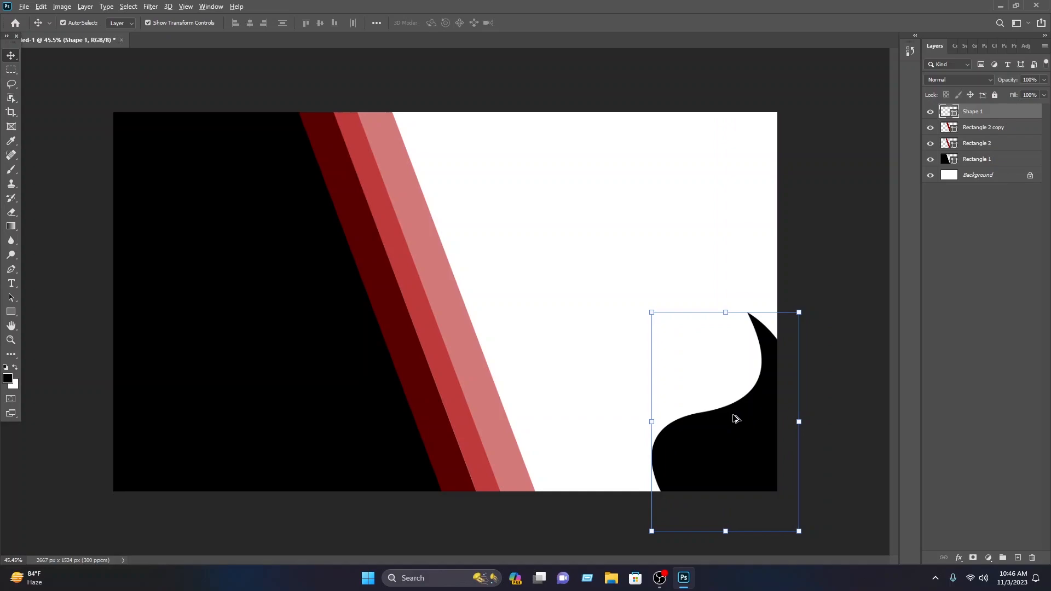
left_click_drag(737, 421, 757, 425, "alt")
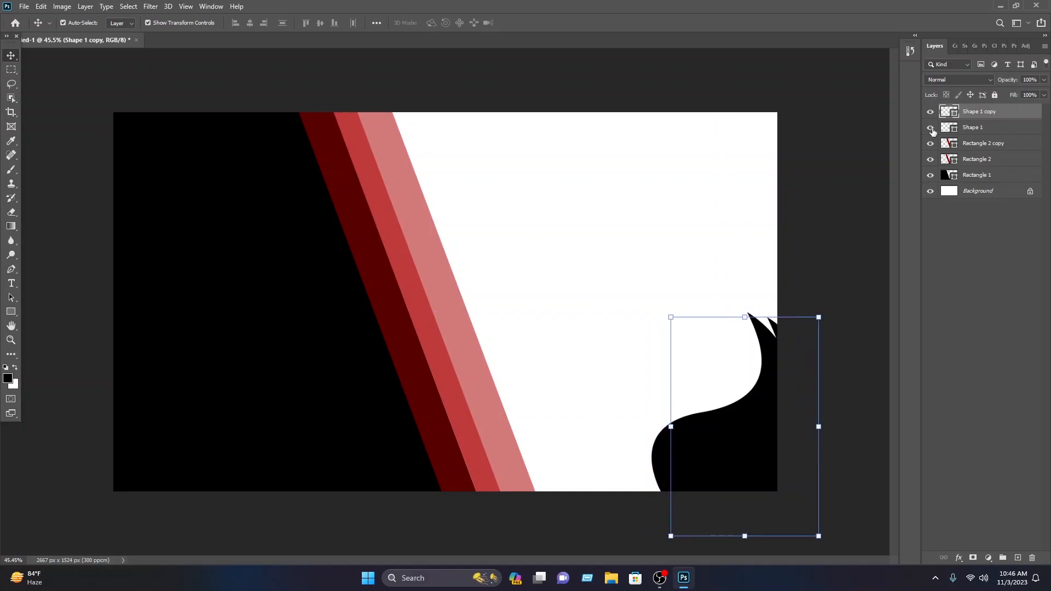
double_click(943, 115)
left_click(421, 262)
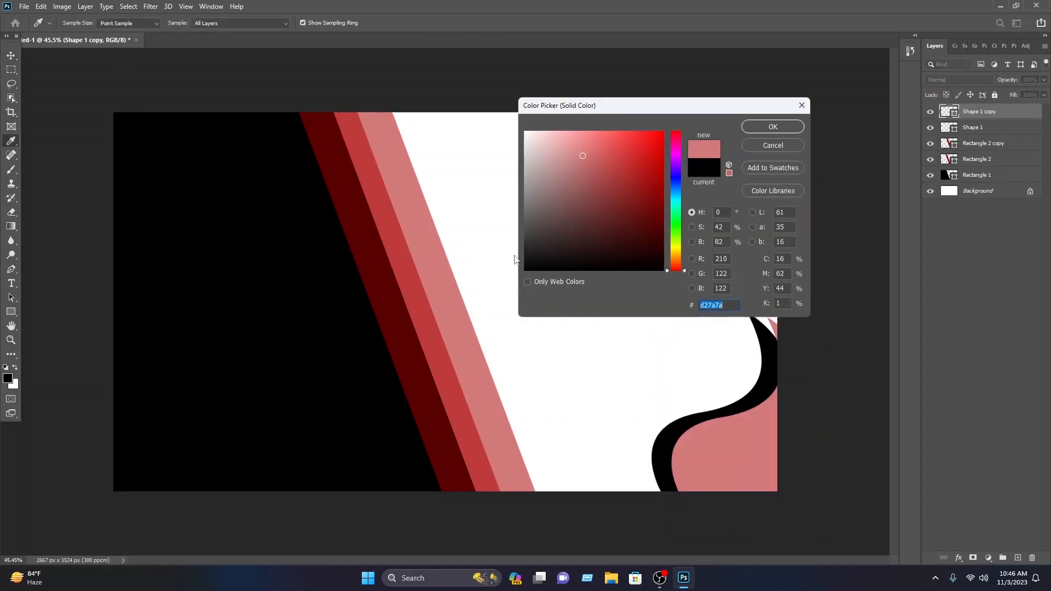
left_click(760, 129)
Scale the pink curved copy to 89.5% and rotate it about -4.6° within the black curve.
left_click_drag(823, 317, 808, 340)
left_click_drag(767, 437, 828, 436)
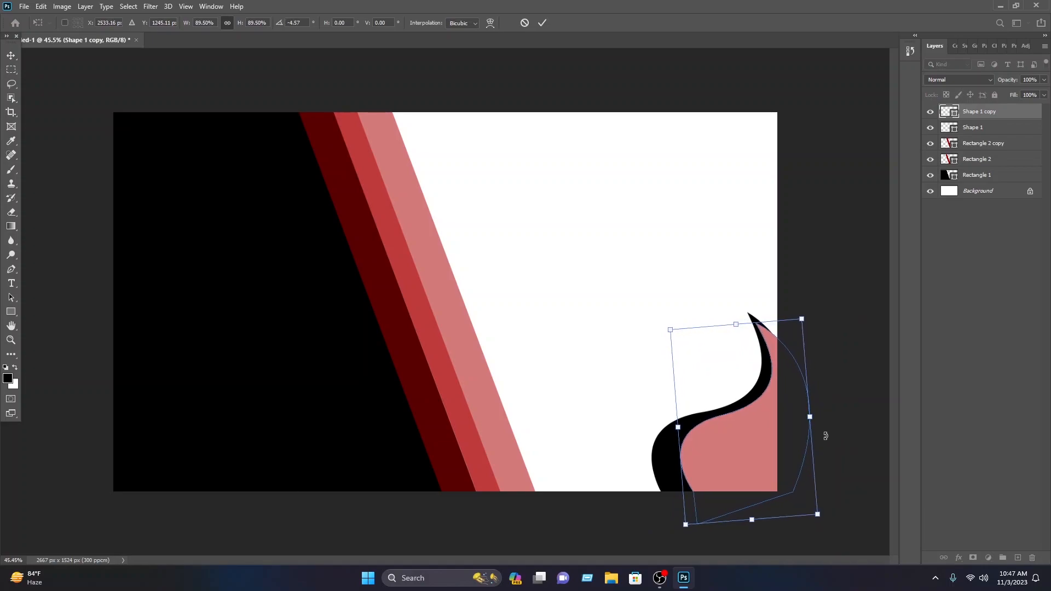
left_click(543, 22)
Move both curved shapes slightly down and left in the canvas's lower-right corner.
left_click_drag(692, 296, 786, 436)
left_click_drag(744, 439, 740, 450)
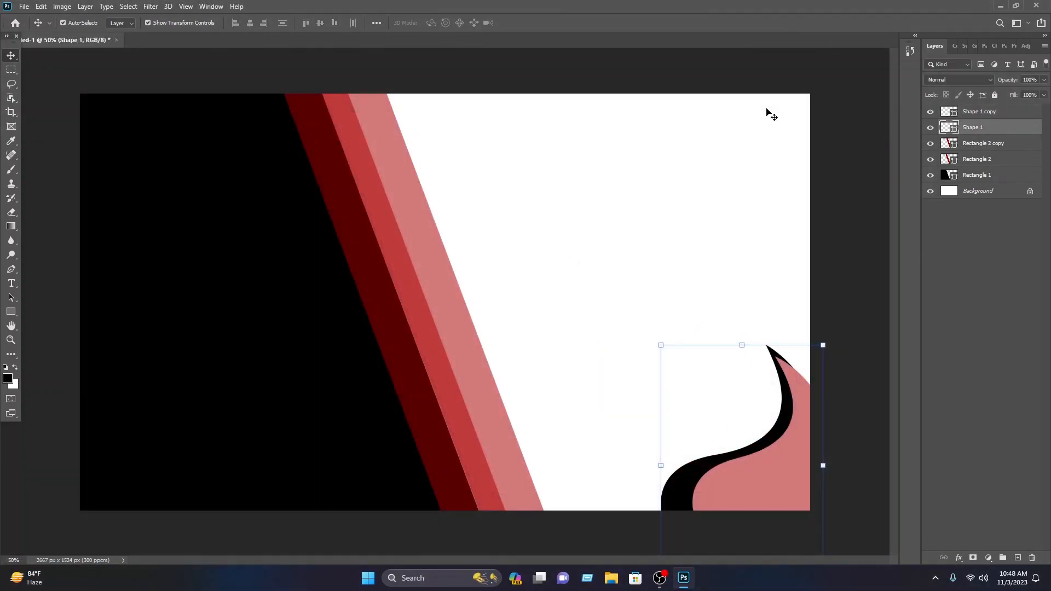
left_click(768, 111)
Add a Gradient Overlay to the black curved shape using the Orange_04 preset.
left_click(695, 475)
right_click(999, 130)
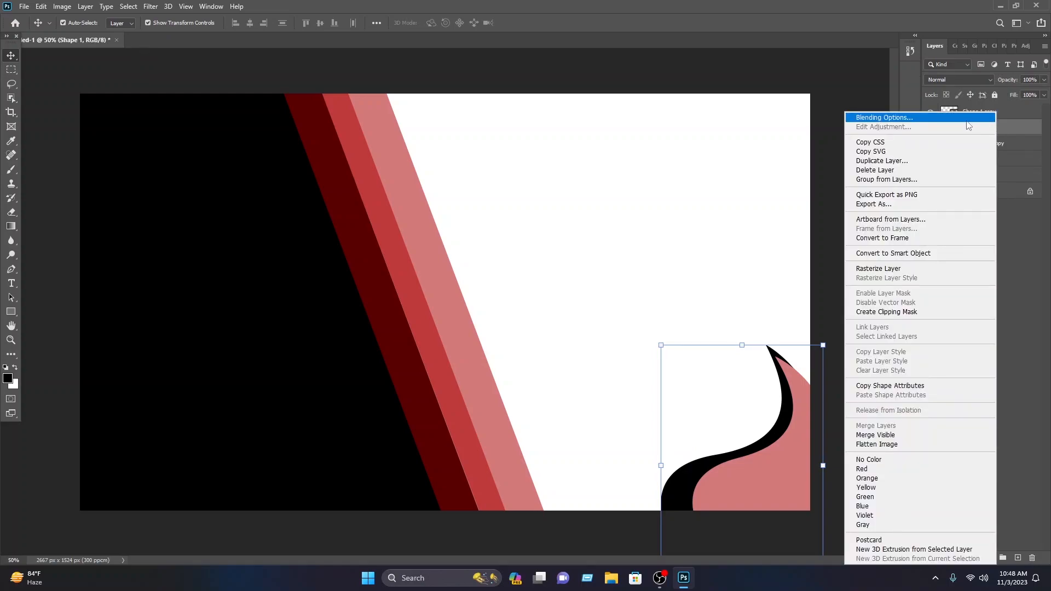
left_click(974, 119)
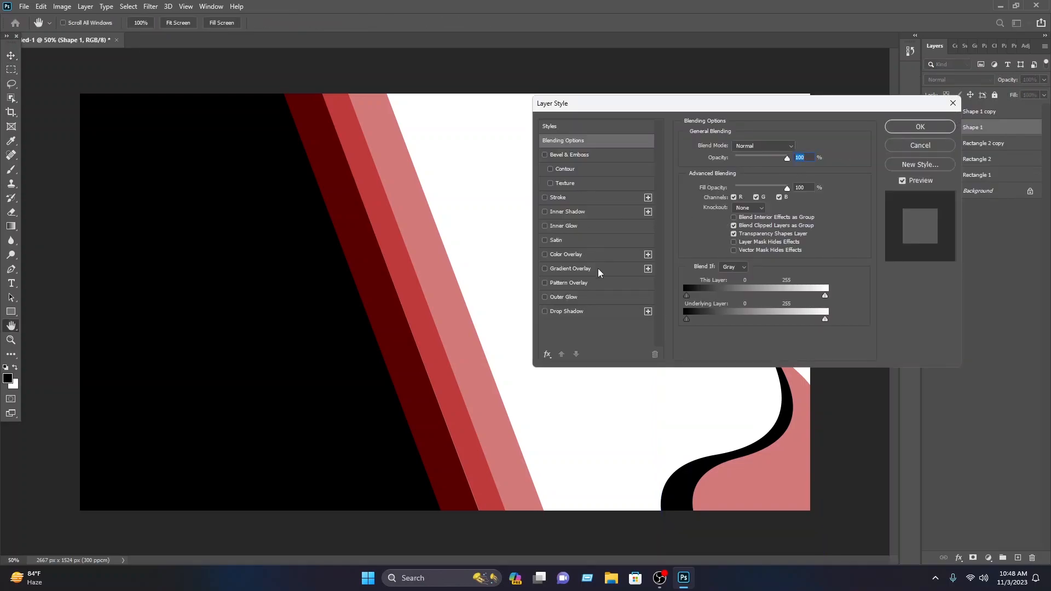
left_click(596, 268)
left_click(751, 170)
scroll(581, 154, "down", 3)
left_click(574, 139)
scroll(645, 161, "down", 1)
scroll(646, 161, "up", 1)
left_click(641, 155)
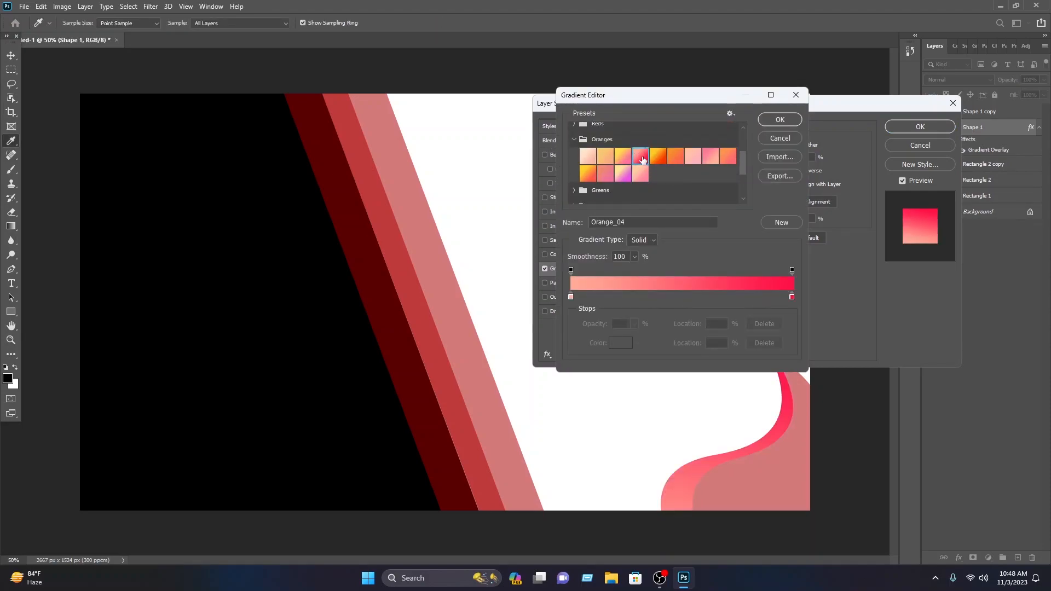
Set the gradient's starting colour stop to pink, #ff9696.
left_click(572, 297)
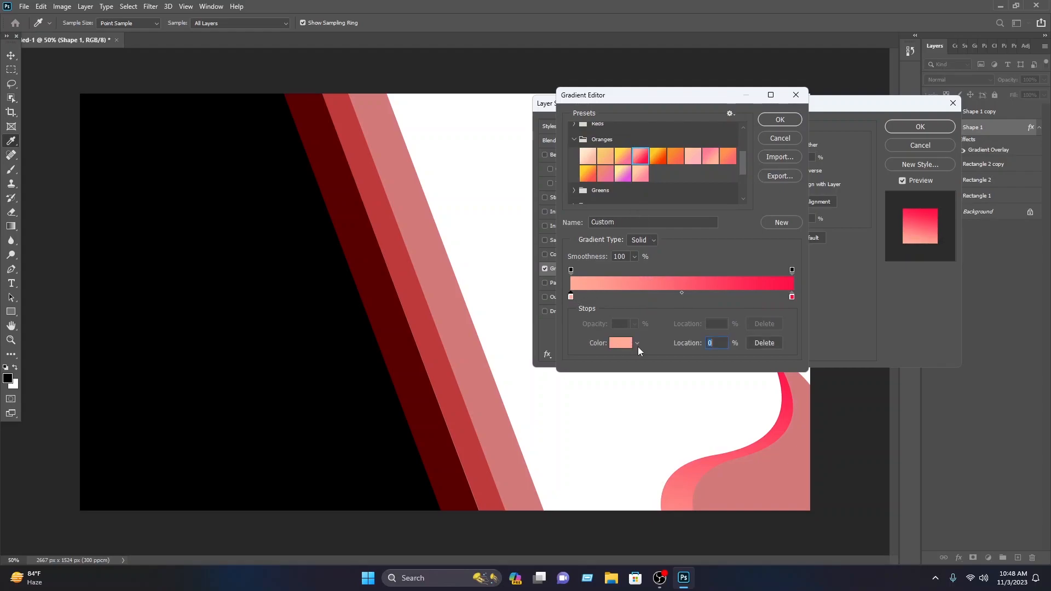
left_click(622, 343)
left_click_drag(681, 202, 609, 124)
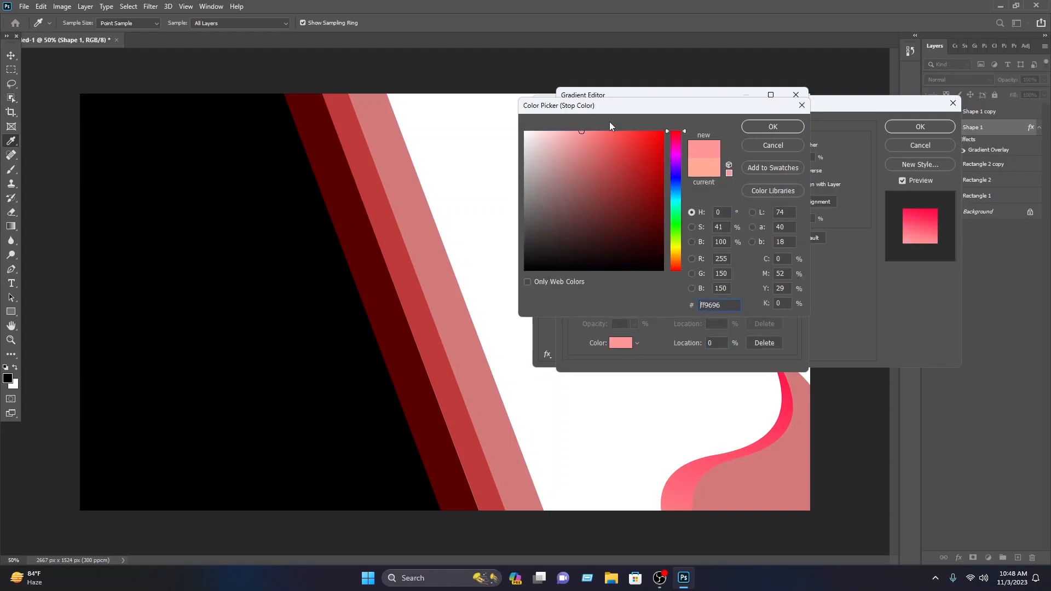
left_click(794, 131)
Set the gradient's ending colour stop to pure red, #ff0000.
left_click(792, 297)
left_click(613, 348)
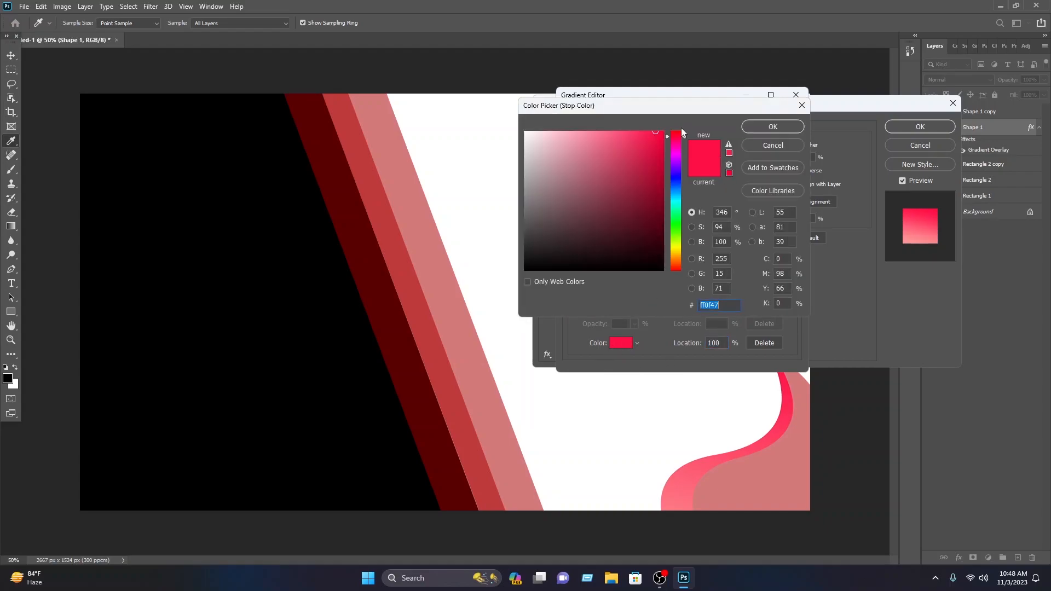
left_click_drag(677, 136, 677, 124)
left_click_drag(656, 142, 697, 116)
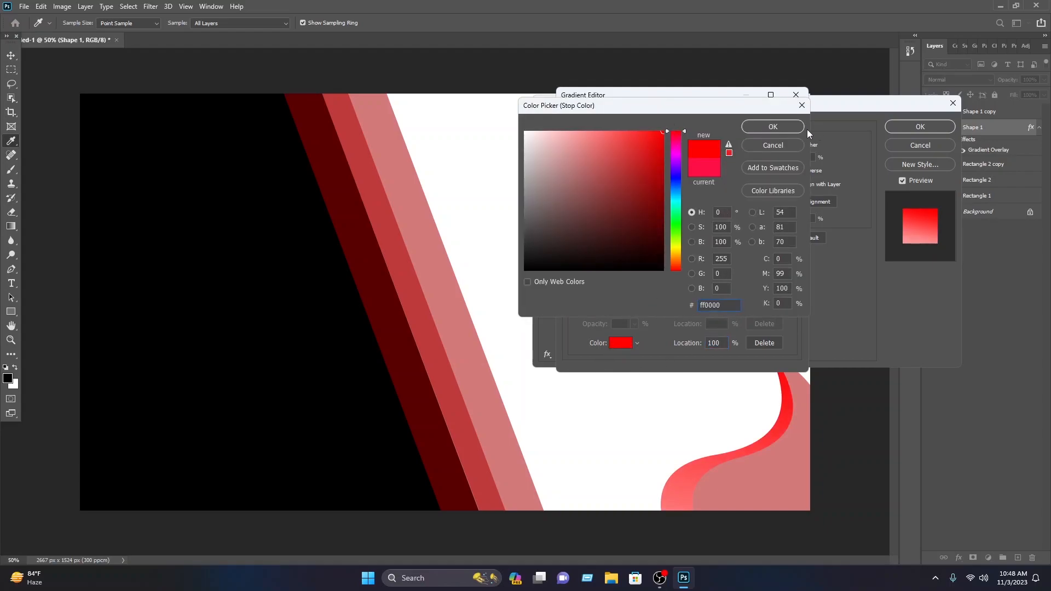
left_click(787, 126)
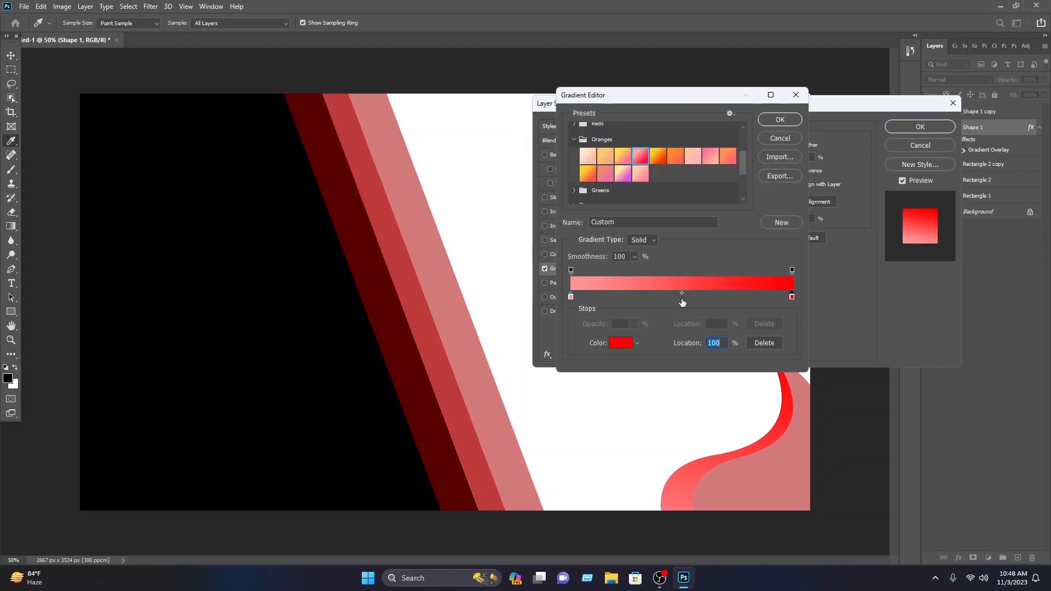
Add a dark red colour stop at 50% in the middle of the gradient.
left_click(682, 301)
left_click(619, 344)
left_click(664, 186)
left_click_drag(670, 187, 670, 203)
left_click(778, 128)
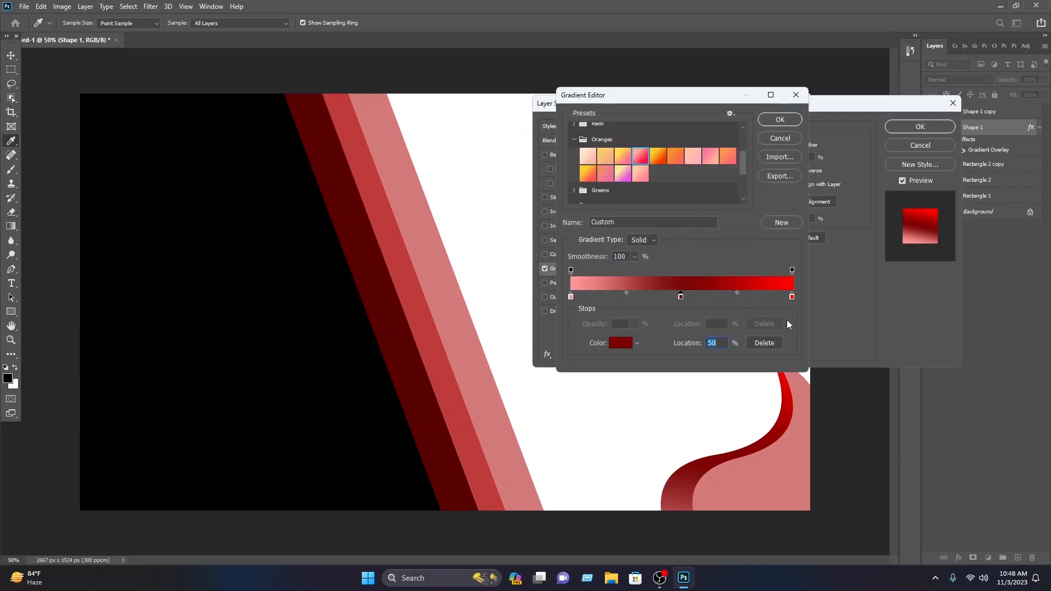
Relocate the red gradient stop to 80% and the pink stop to 24%, and apply the overlay to the shape.
left_click_drag(792, 298, 747, 297)
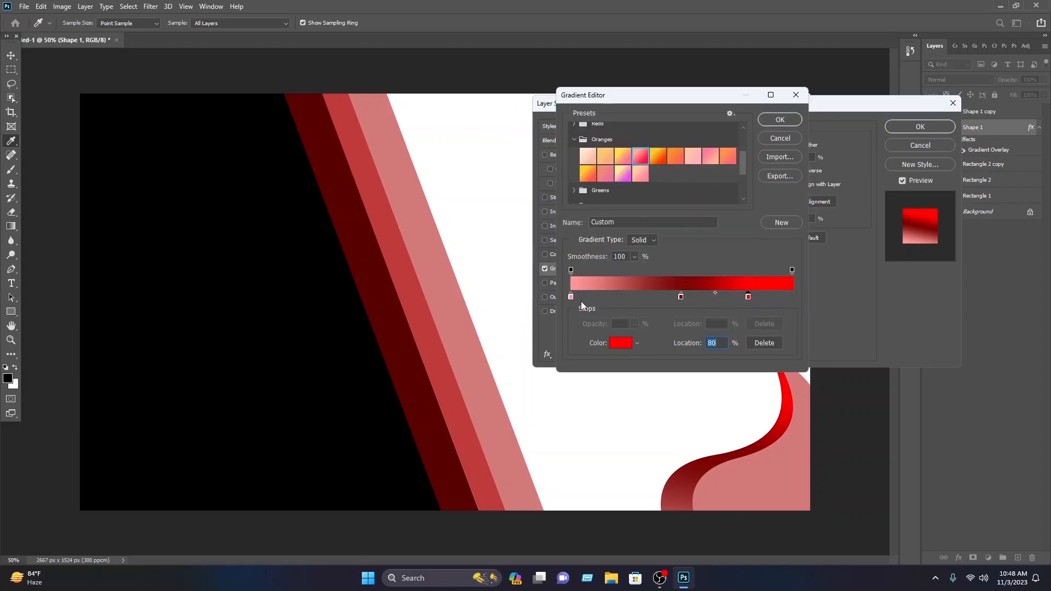
left_click_drag(573, 297, 623, 298)
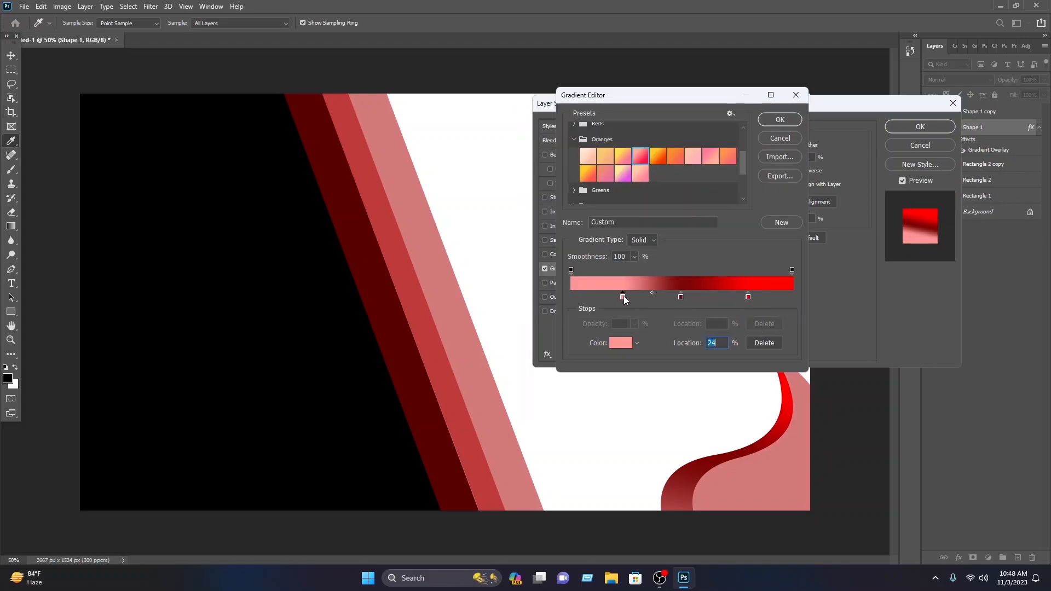
left_click(779, 120)
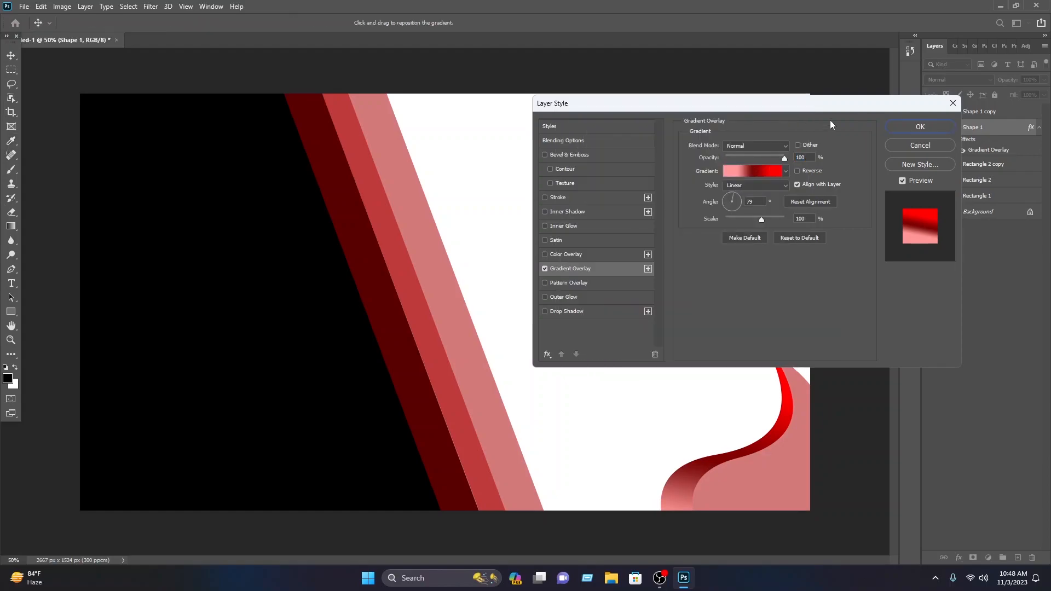
left_click(912, 130)
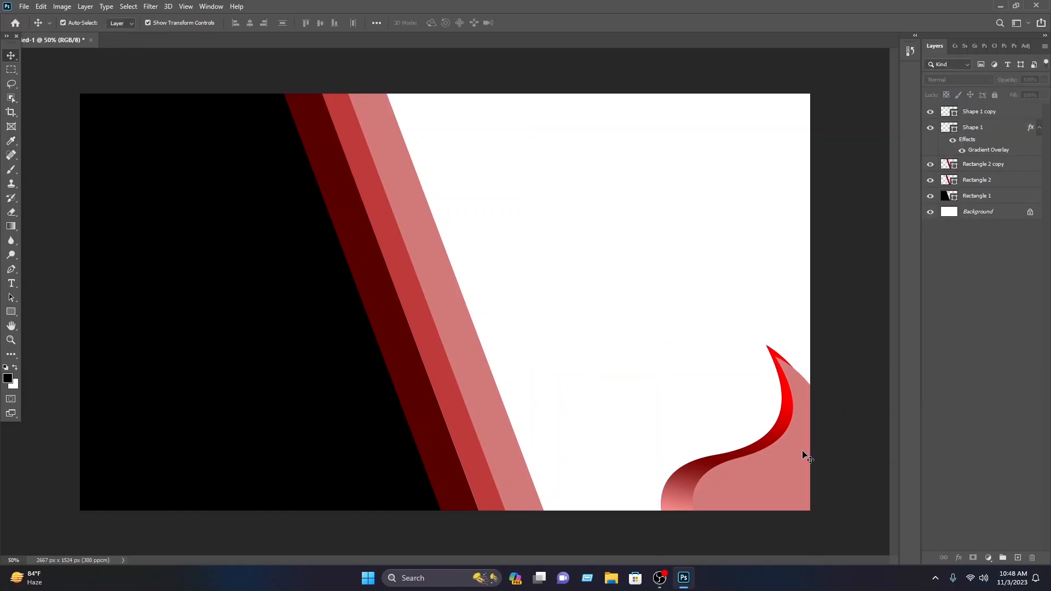
Add a reversed linear pink-to-red Gradient Overlay to the front curved shape in the lower-right corner of the artwork.
left_click(800, 453)
right_click(985, 112)
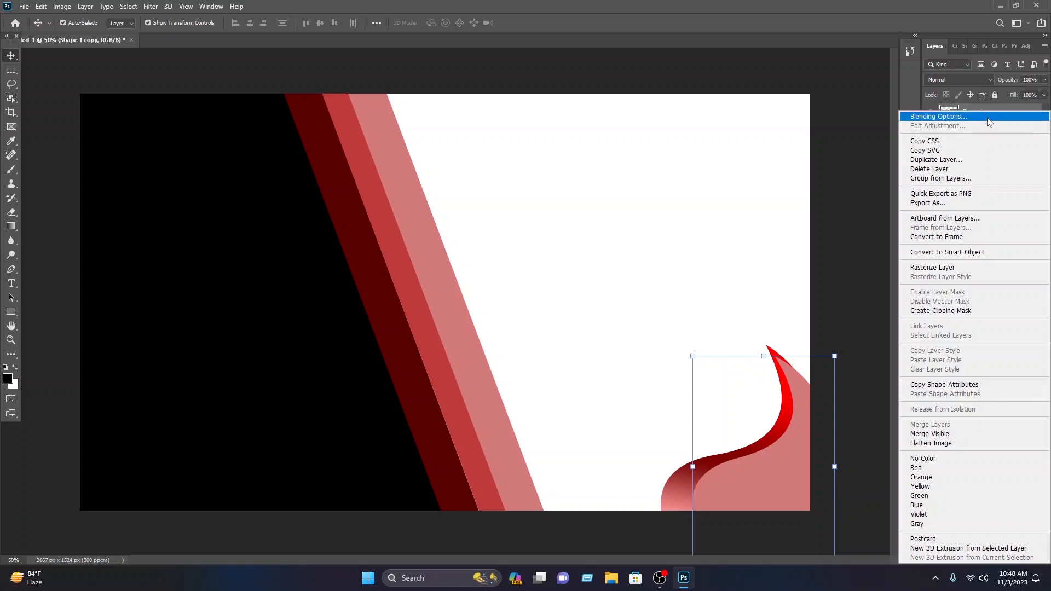
left_click(987, 113)
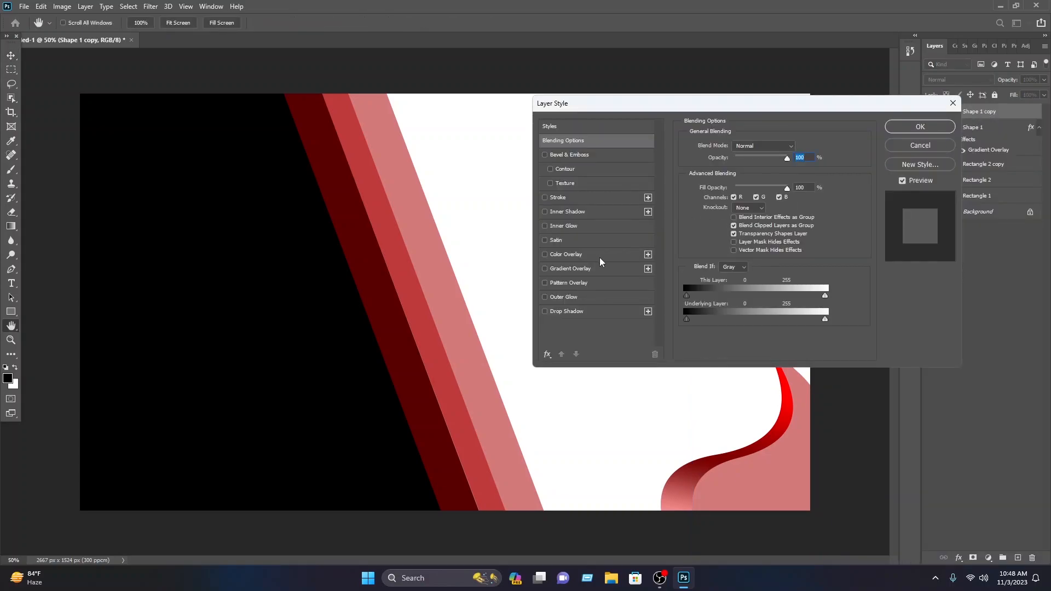
left_click(599, 272)
left_click_drag(767, 103, 669, 81)
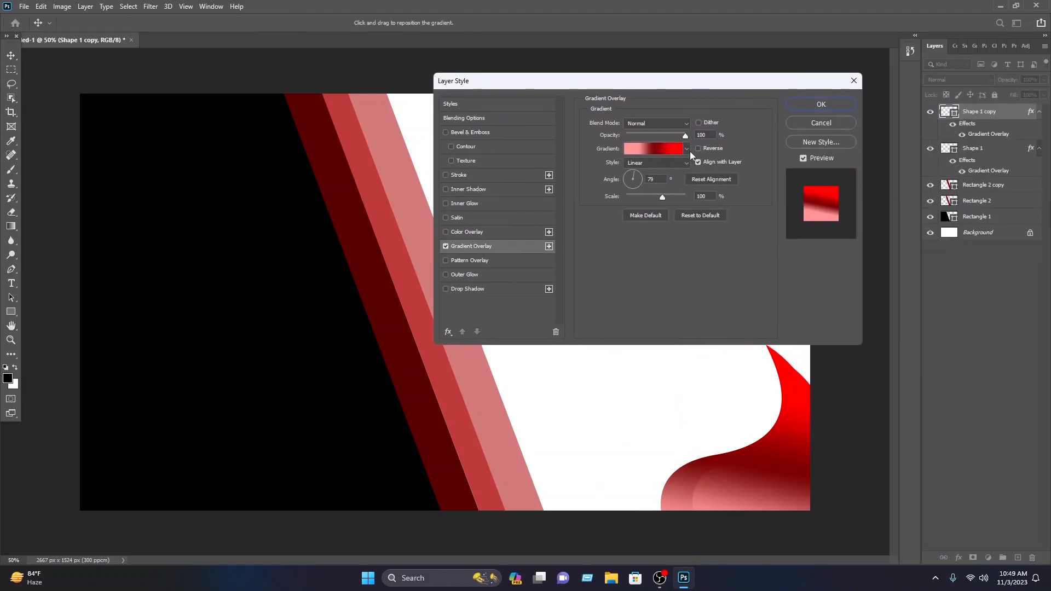
left_click(713, 149)
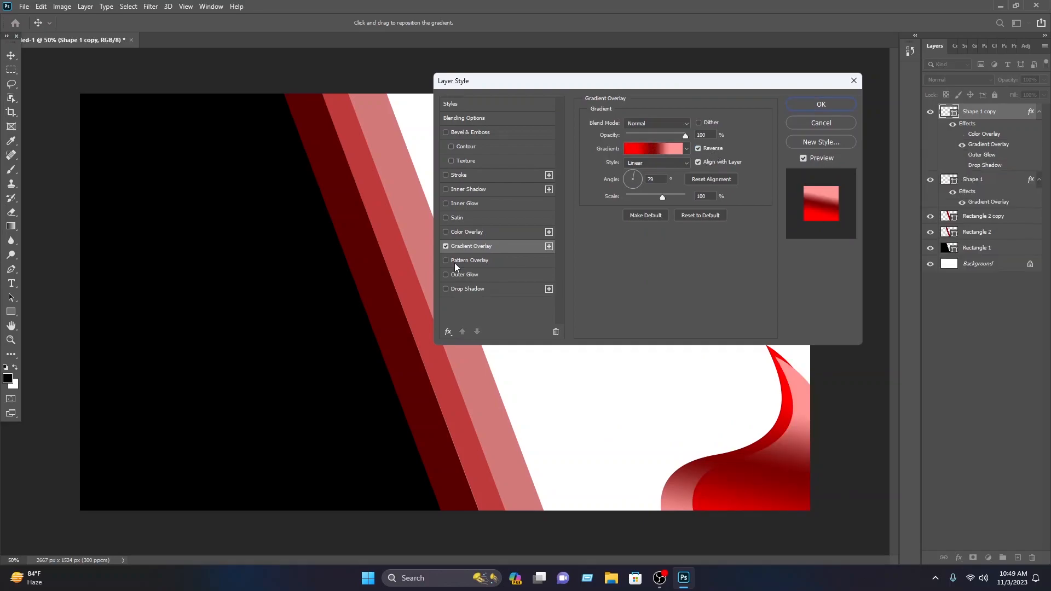
Give the front corner shape a white Outer Glow with 61% spread and about 54 px size, and apply the layer style.
left_click(445, 275)
left_click(501, 275)
mouse_move(625, 208)
left_mouse_down()
mouse_move(679, 208)
mouse_move(624, 220)
left_mouse_up()
left_click_drag(658, 207, 662, 207)
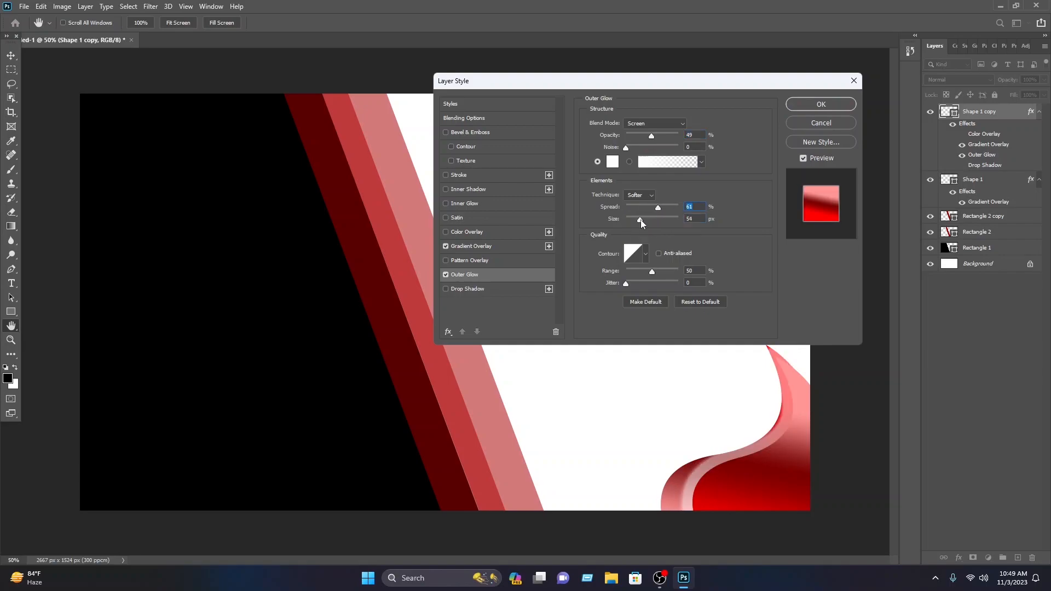
left_click(837, 105)
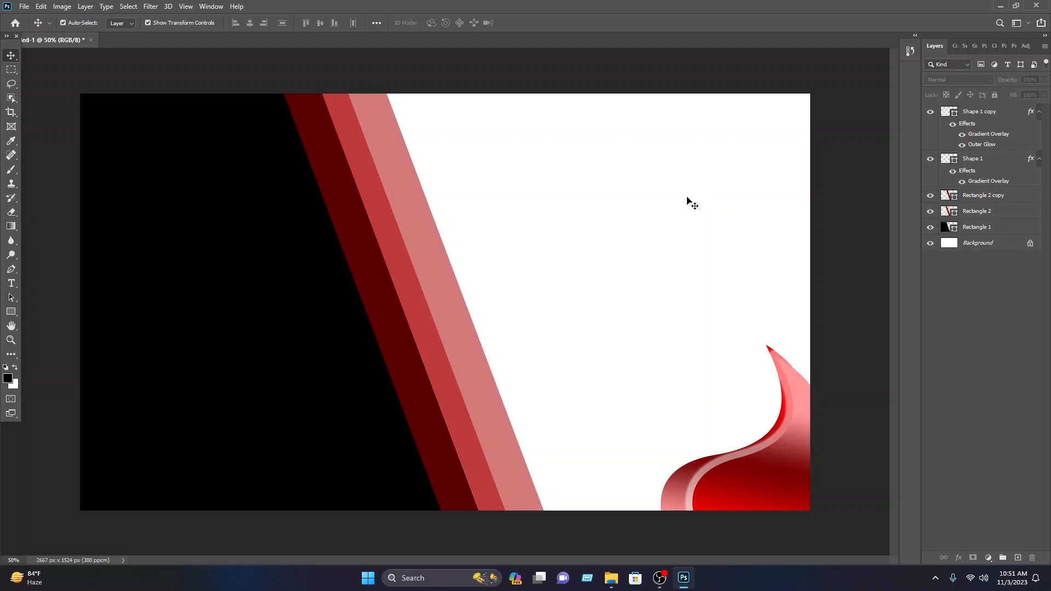
Paste the prepared red name, job title, icon and contact-detail layers and position them on the white area beside the slanted stripes.
key("ctrl+v")
left_click_drag(451, 266, 629, 197)
key("Return")
left_click_drag(607, 240, 620, 189)
left_click(541, 23)
left_click(745, 168)
left_click(584, 239)
left_click_drag(745, 168, 800, 138)
left_click(542, 23)
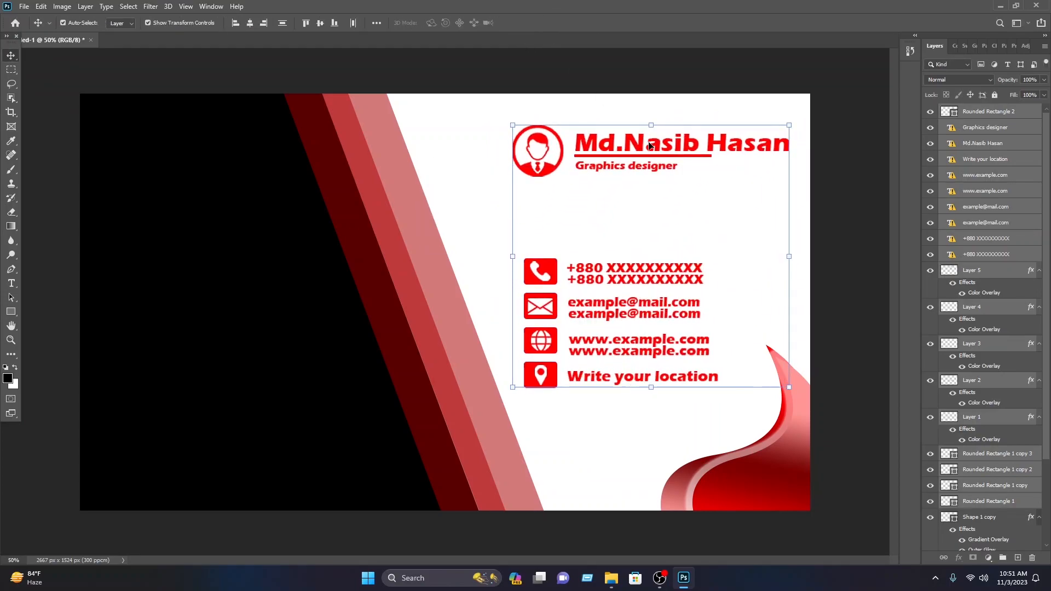